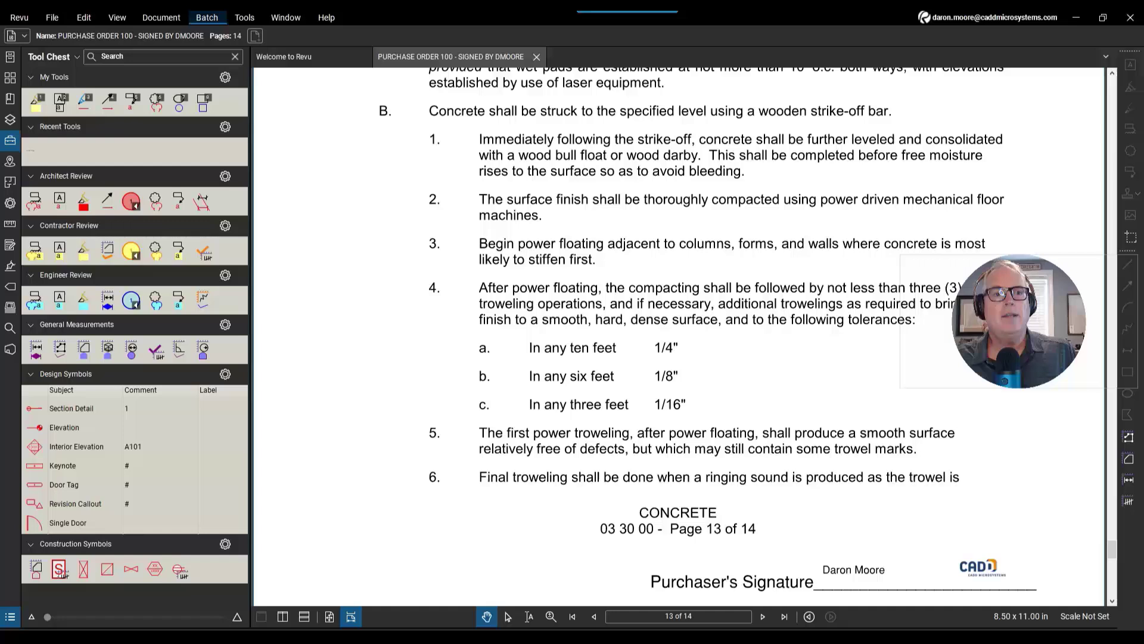
Start a Batch Sign & Seal job and choose to add individual PDF files
click(207, 18)
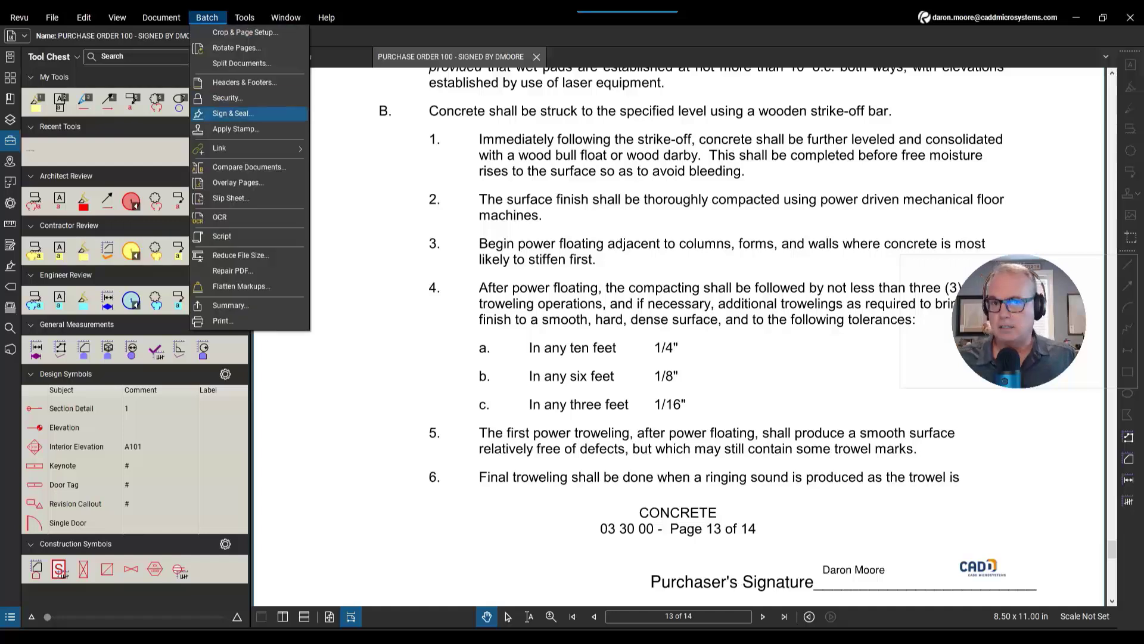
click(233, 113)
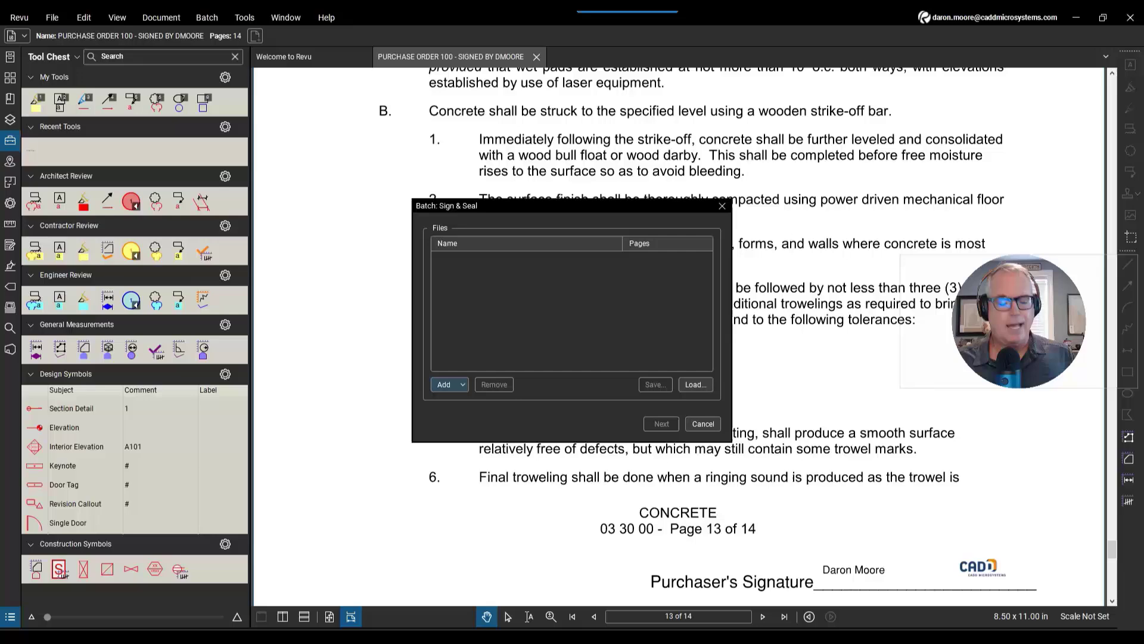
click(444, 384)
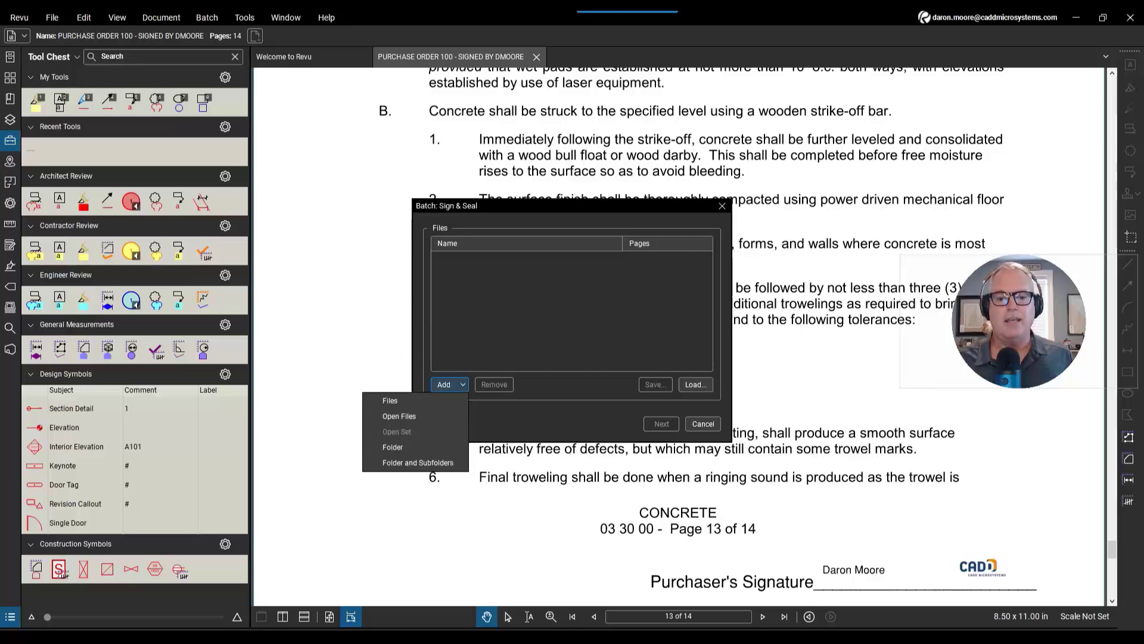
click(390, 400)
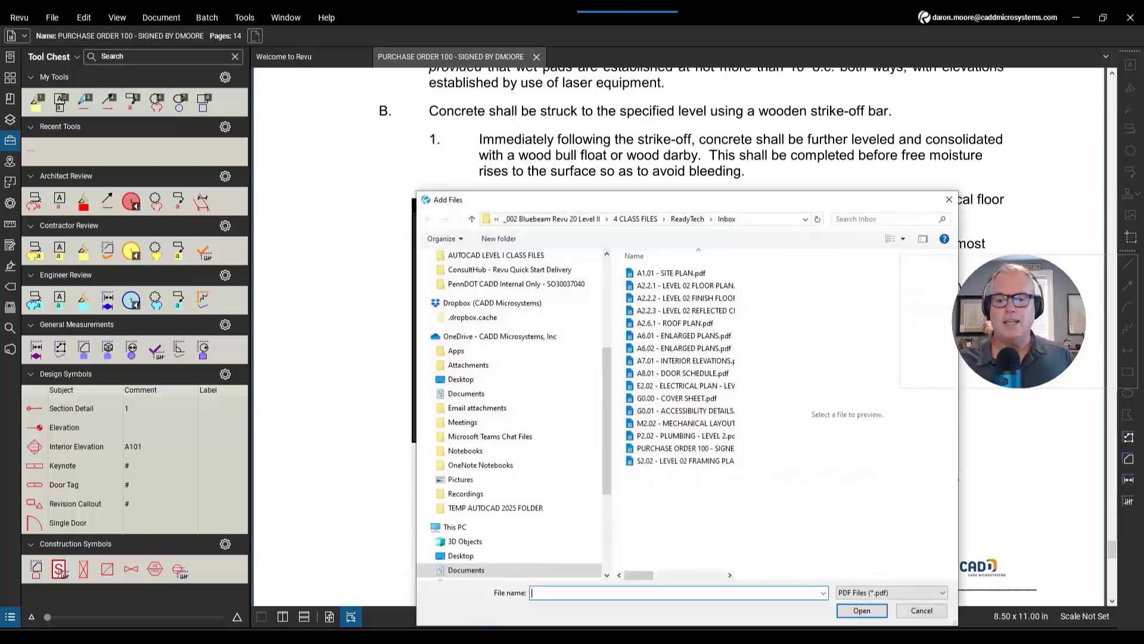
Add every Inbox PDF except Purchase Order 100 to the batch and continue to signing settings
click(671, 272)
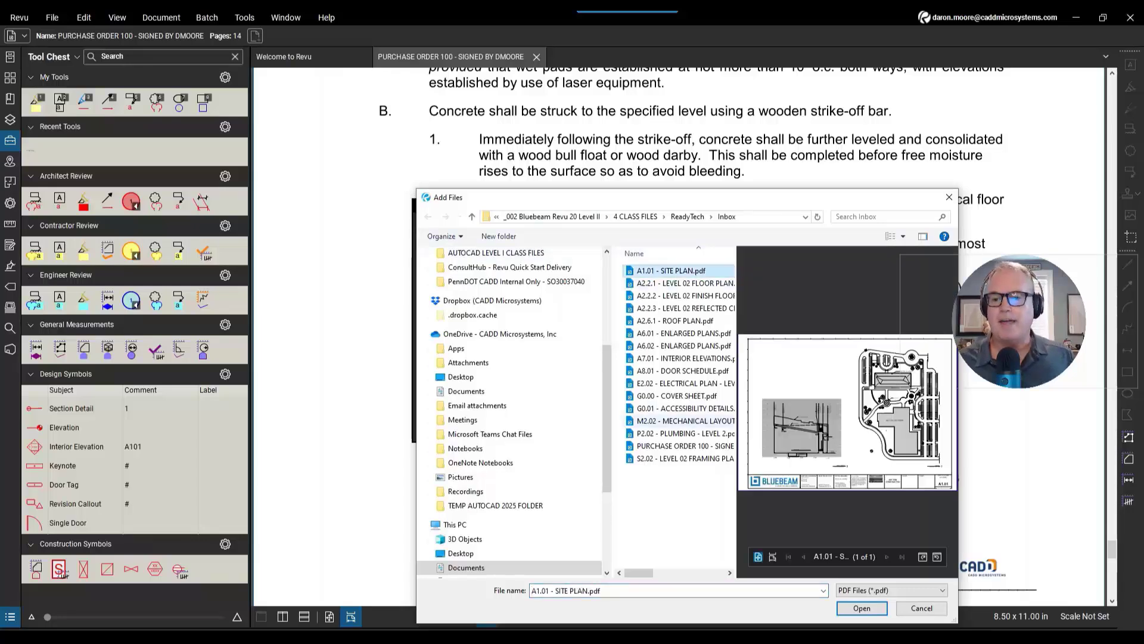
shift+click(679, 458)
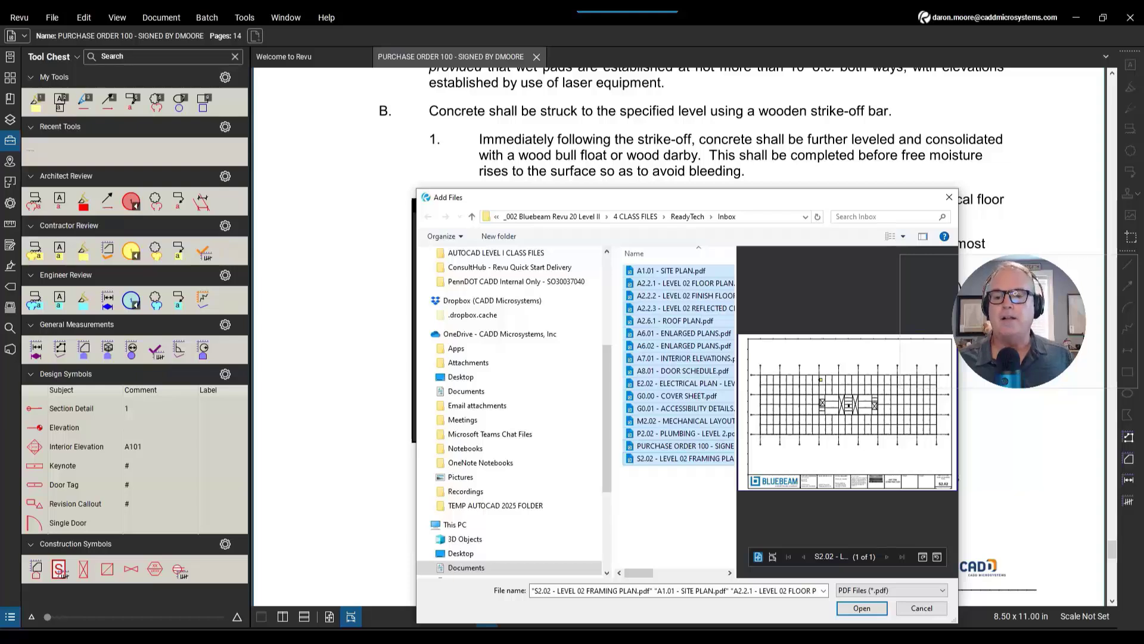
ctrl+click(662, 446)
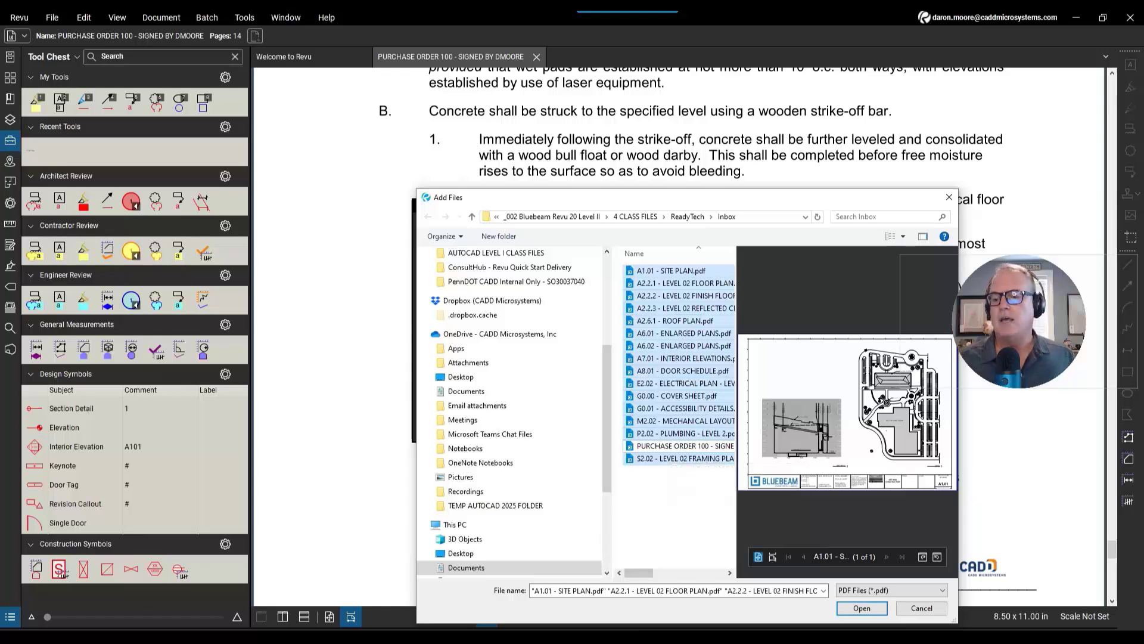
click(862, 608)
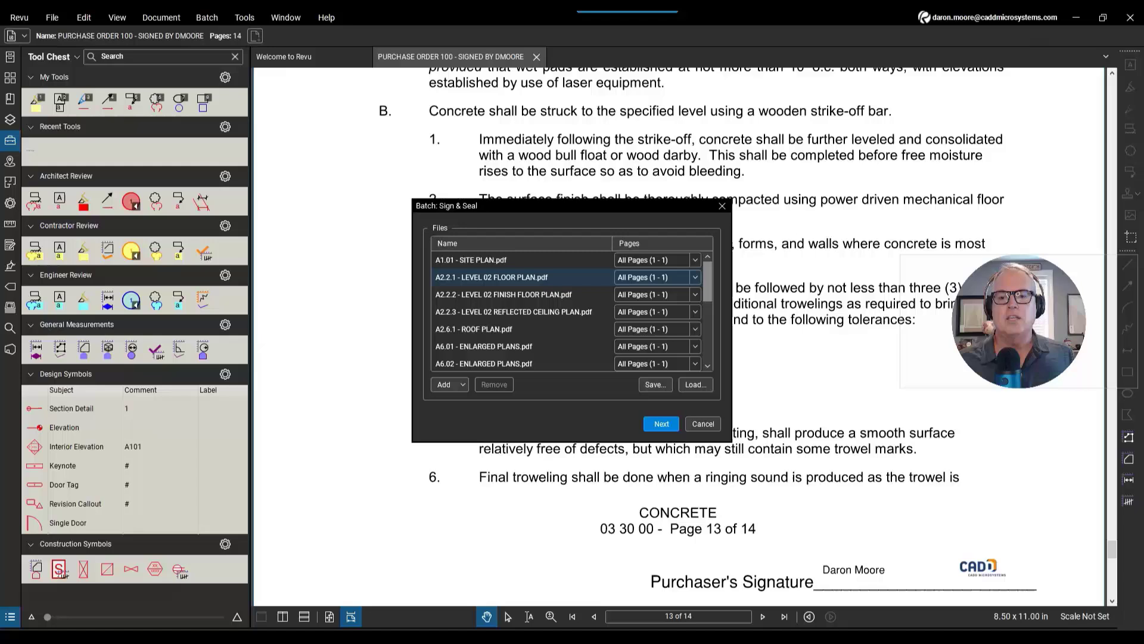
scroll(569, 311, down, 5)
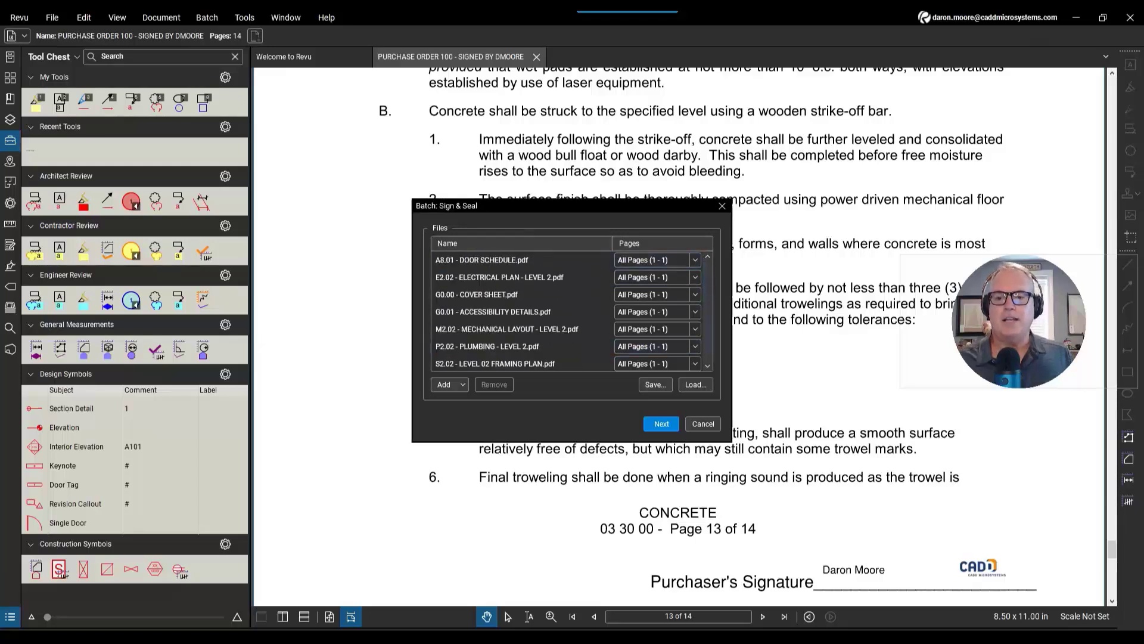
scroll(569, 311, up, 5)
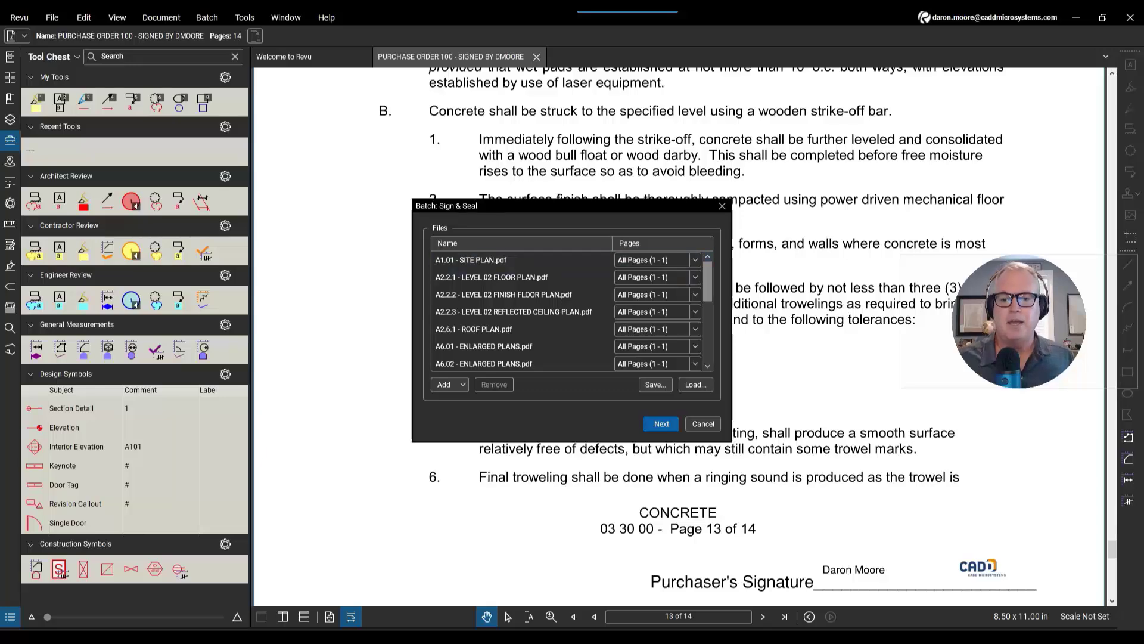
click(659, 424)
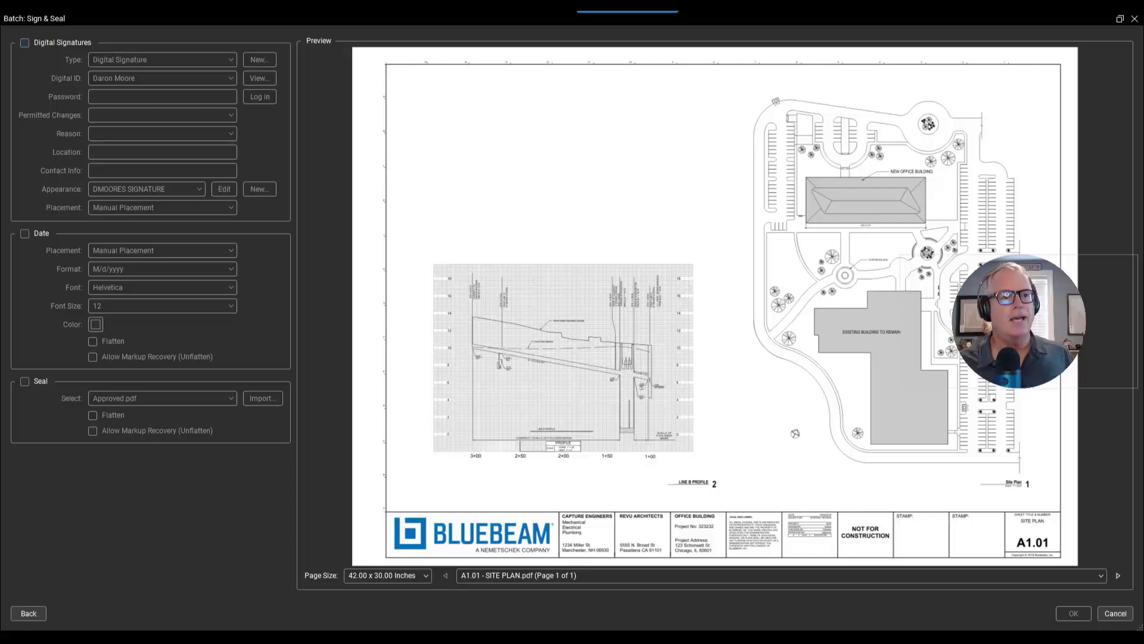
Turn on Digital Signatures and unlock the digital ID with its password
click(25, 42)
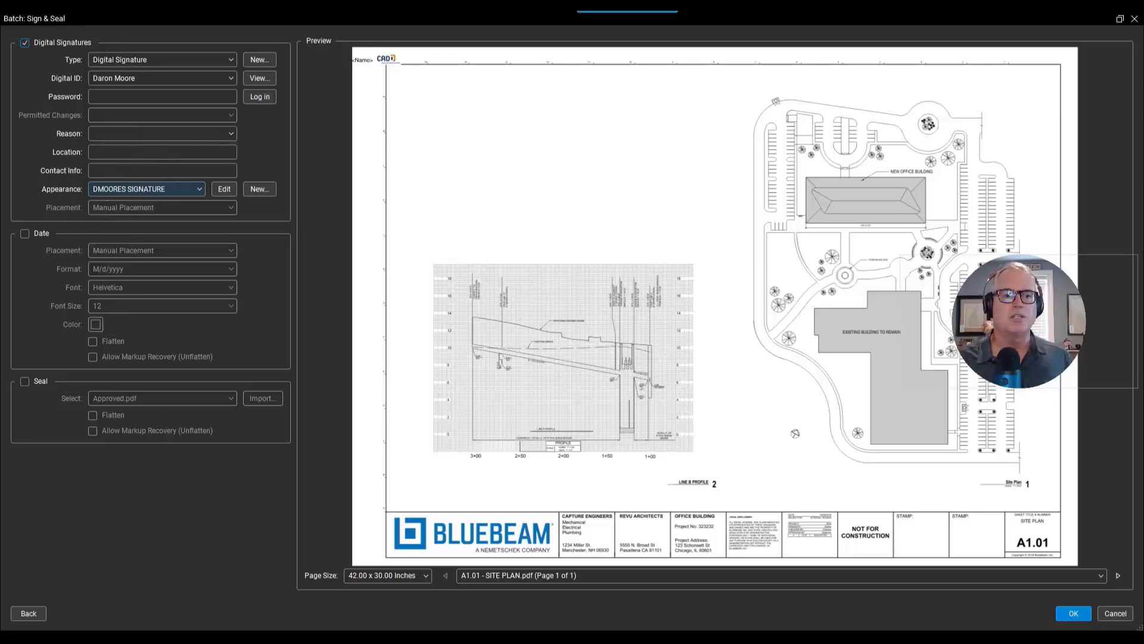
click(162, 96)
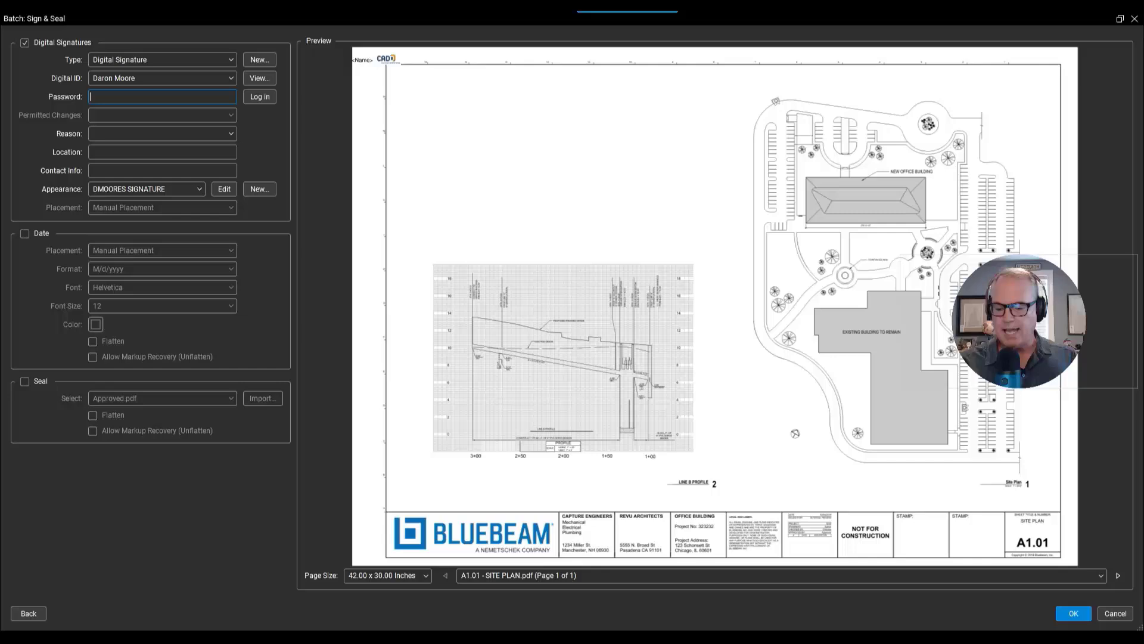
text(•)
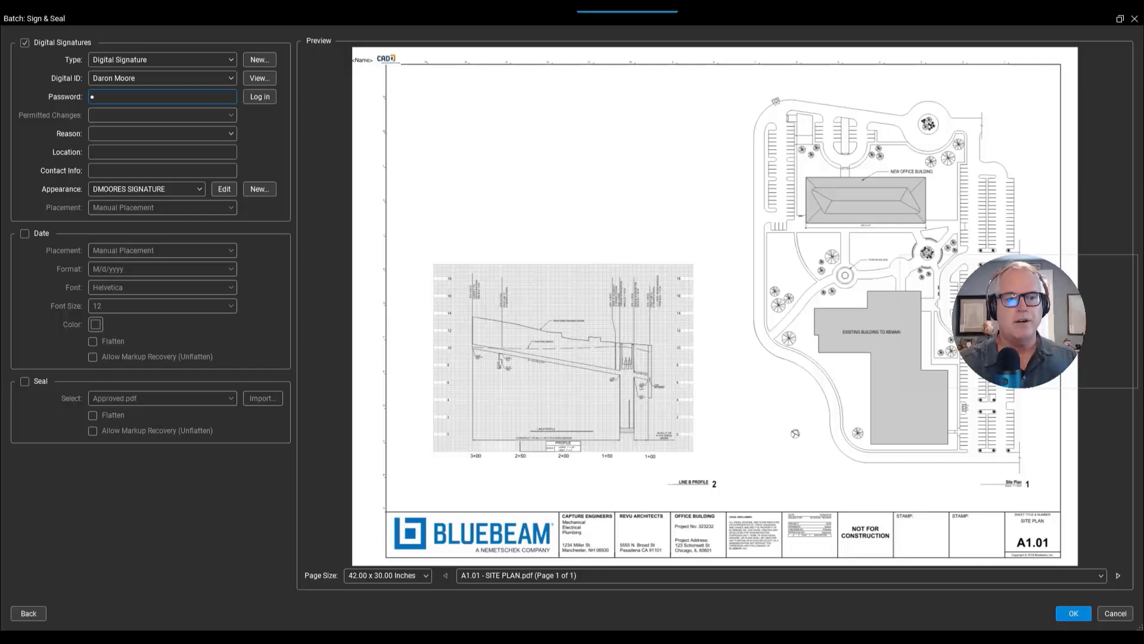
text(•••••••)
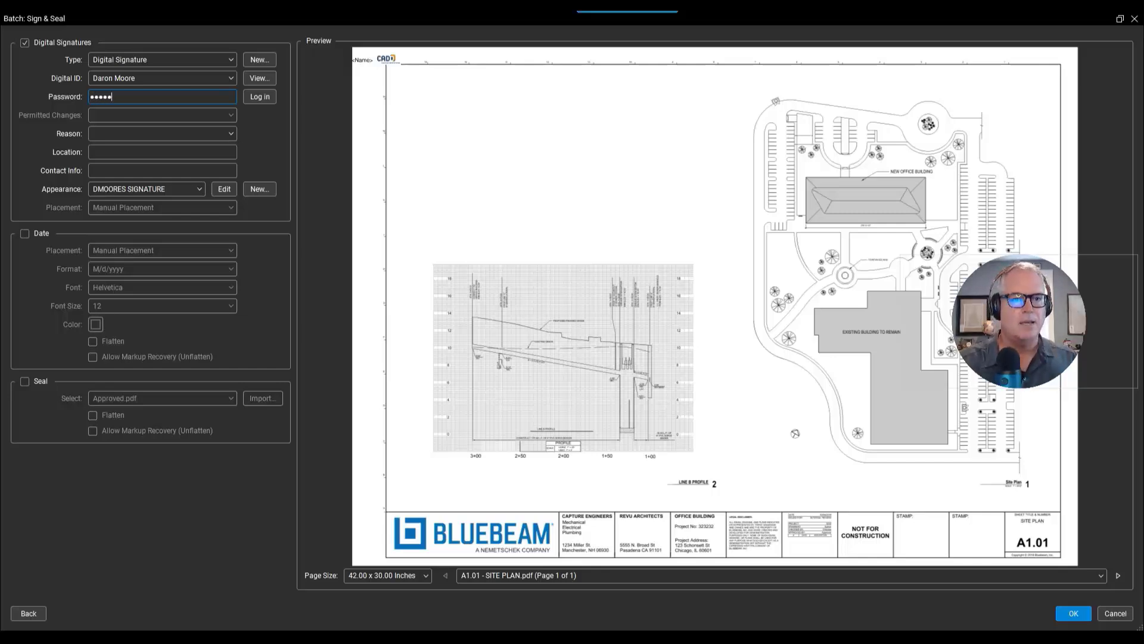
key(Return)
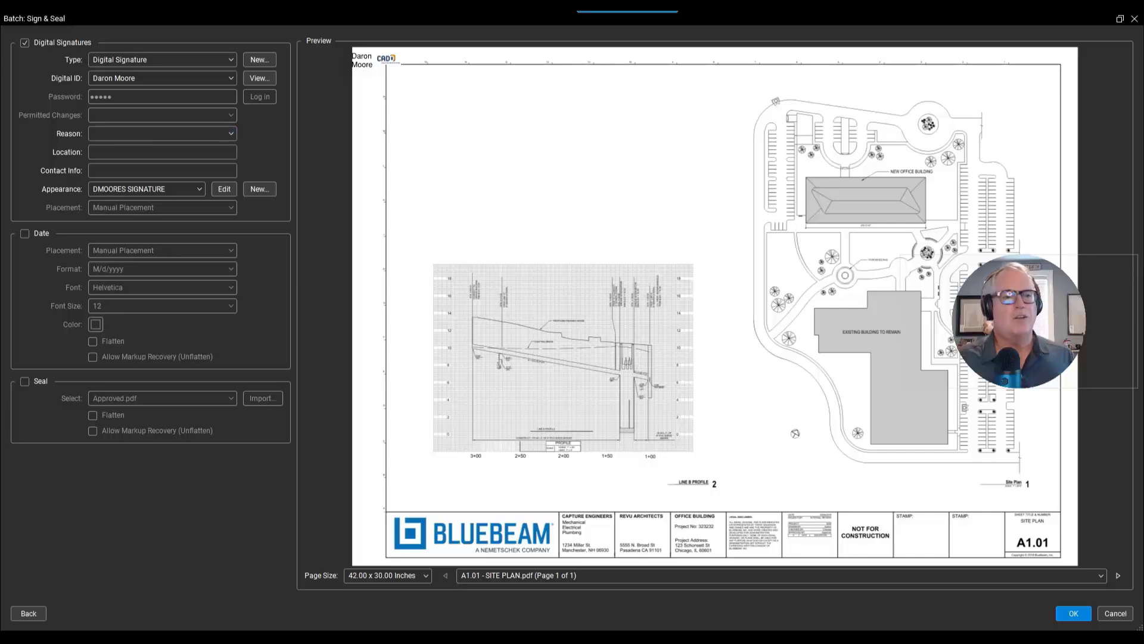
Set the signing reason to 'I have reviewed this document.' and enable the Seal option
click(162, 134)
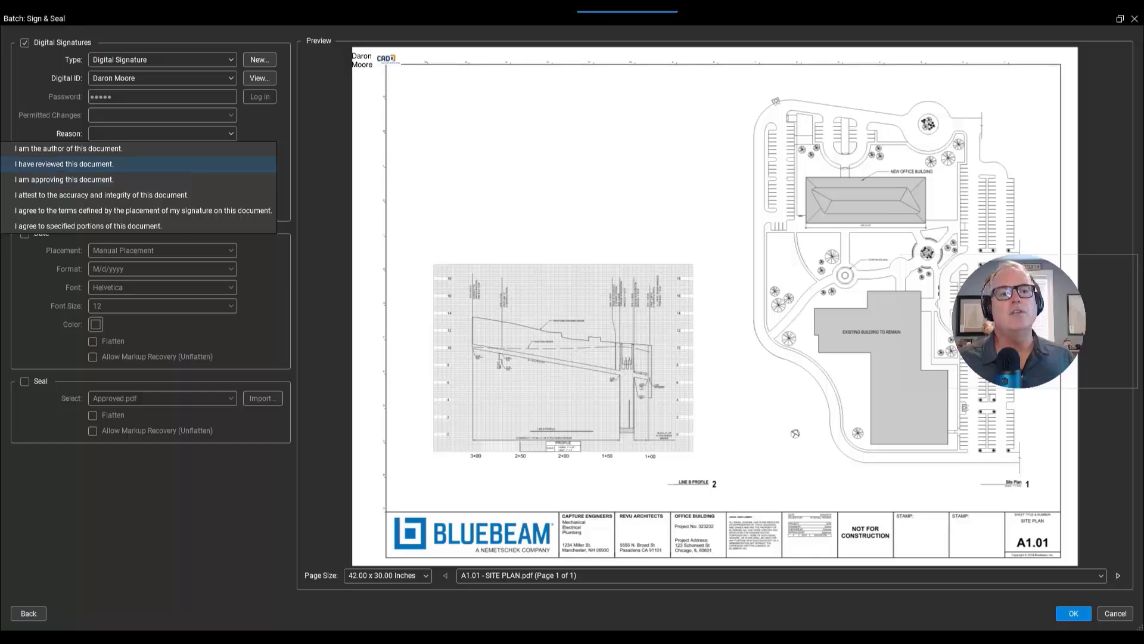
key(Return)
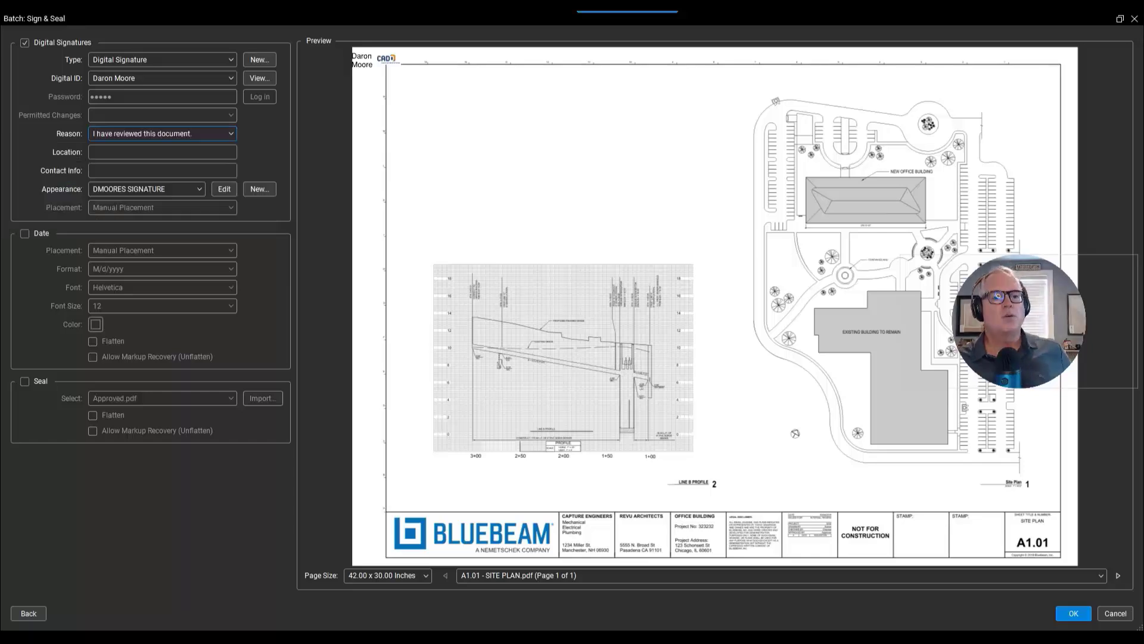
click(146, 189)
key(Tab)
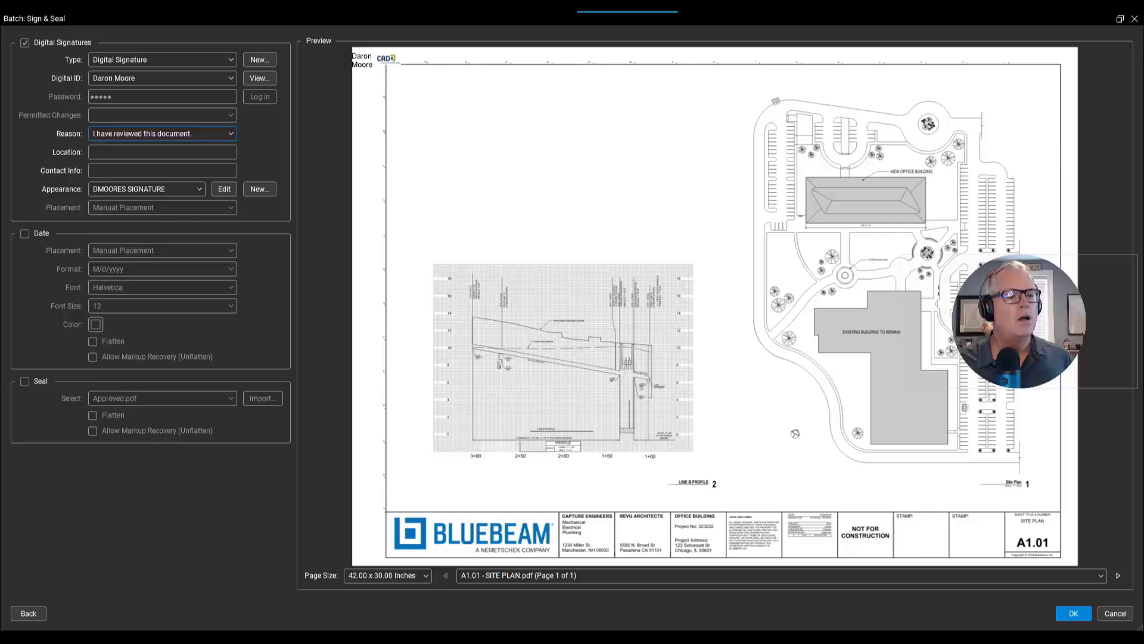
Add the Reviewed-by seal to every signed sheet
click(24, 381)
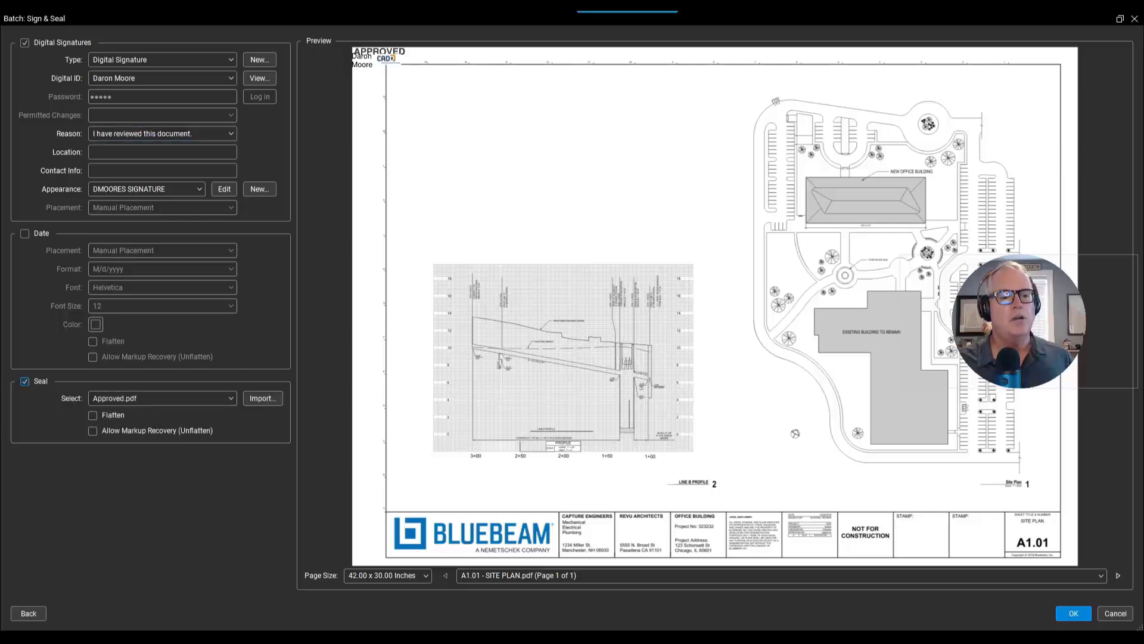
click(162, 398)
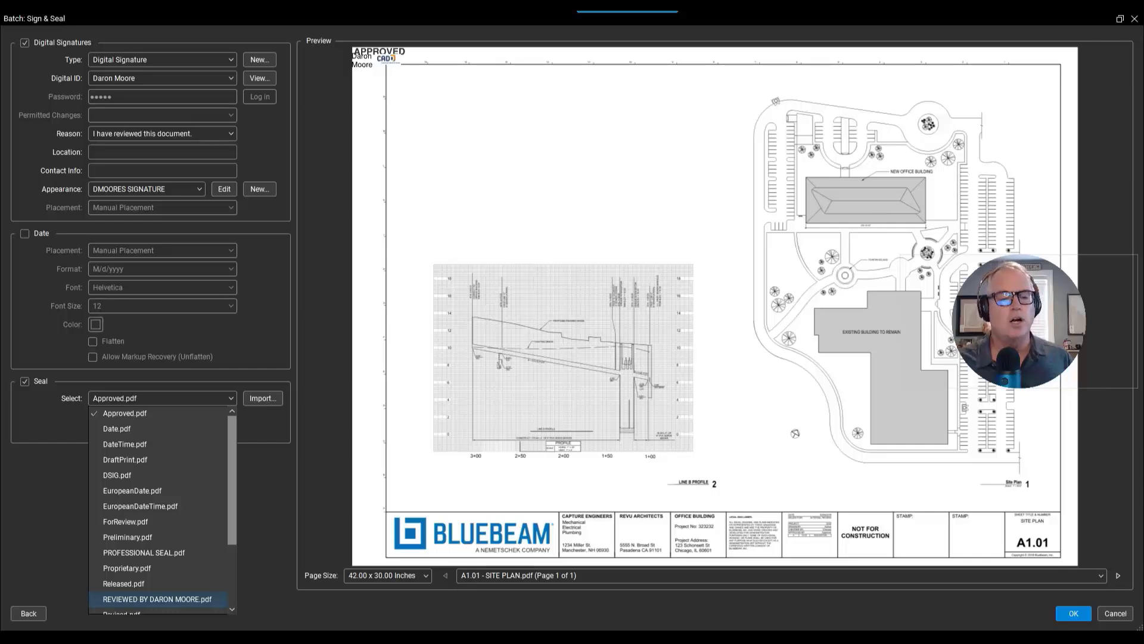
key(Return)
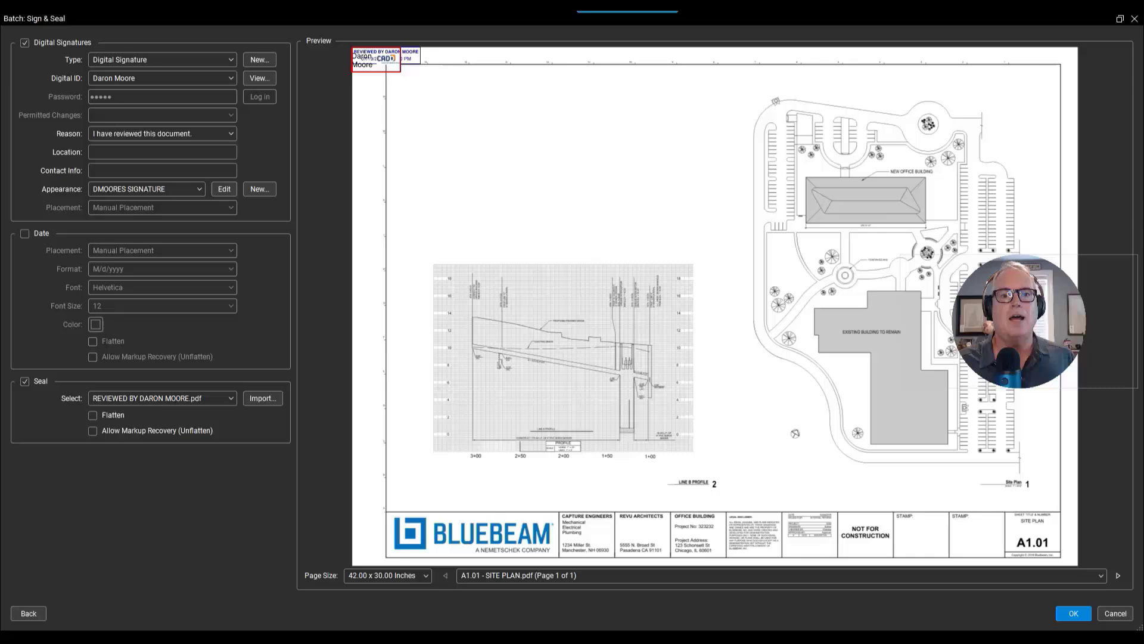
Place the signature in the title block STAMP cell with the seal just above it
mouse_move(401, 71)
mouse_down()
mouse_move(402, 226)
mouse_move(400, 70)
mouse_up()
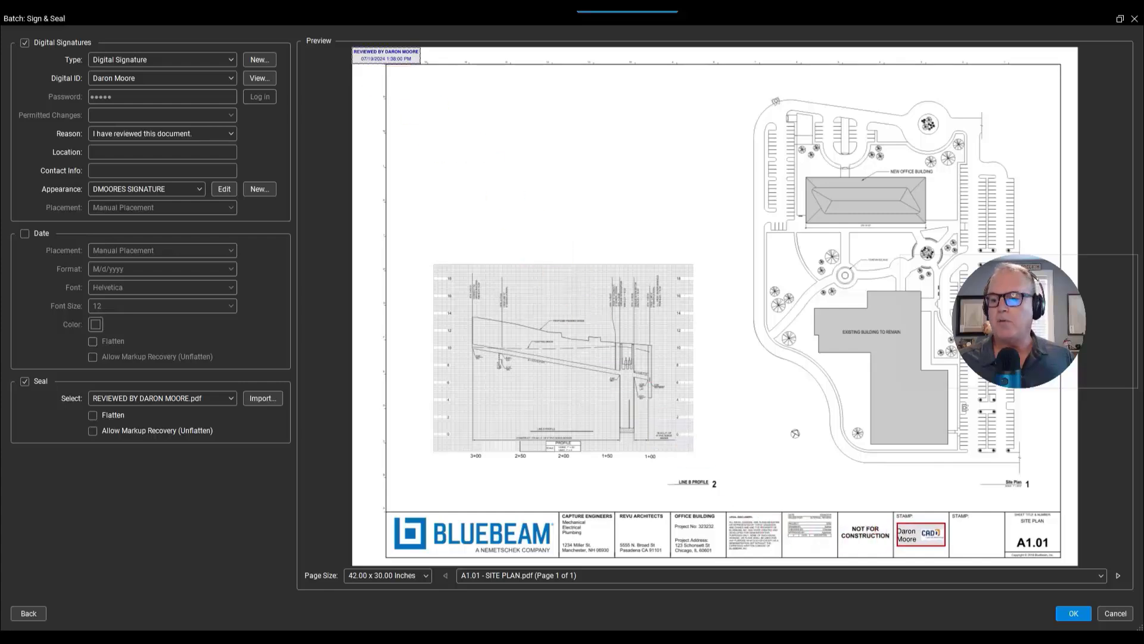
click(919, 535)
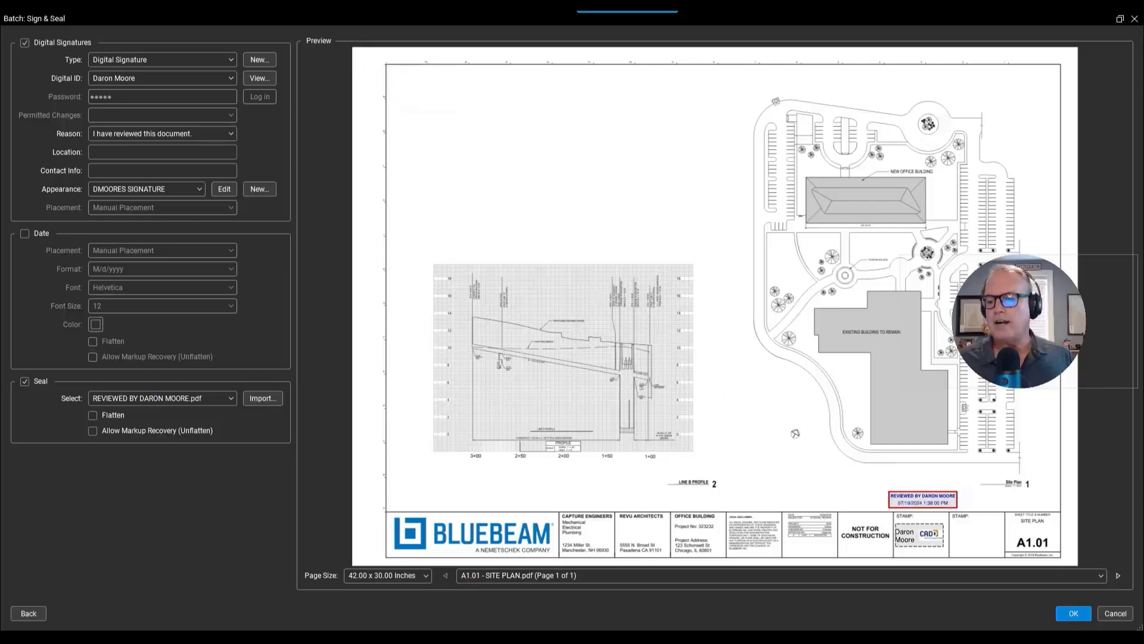
click(923, 500)
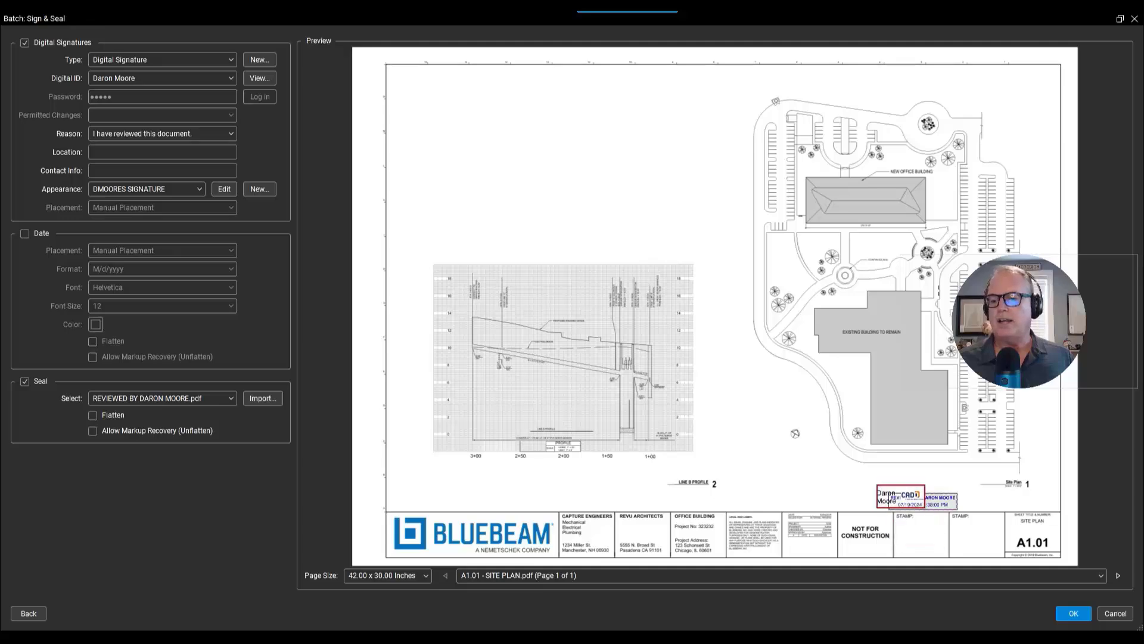
scroll(912, 507, up, 1)
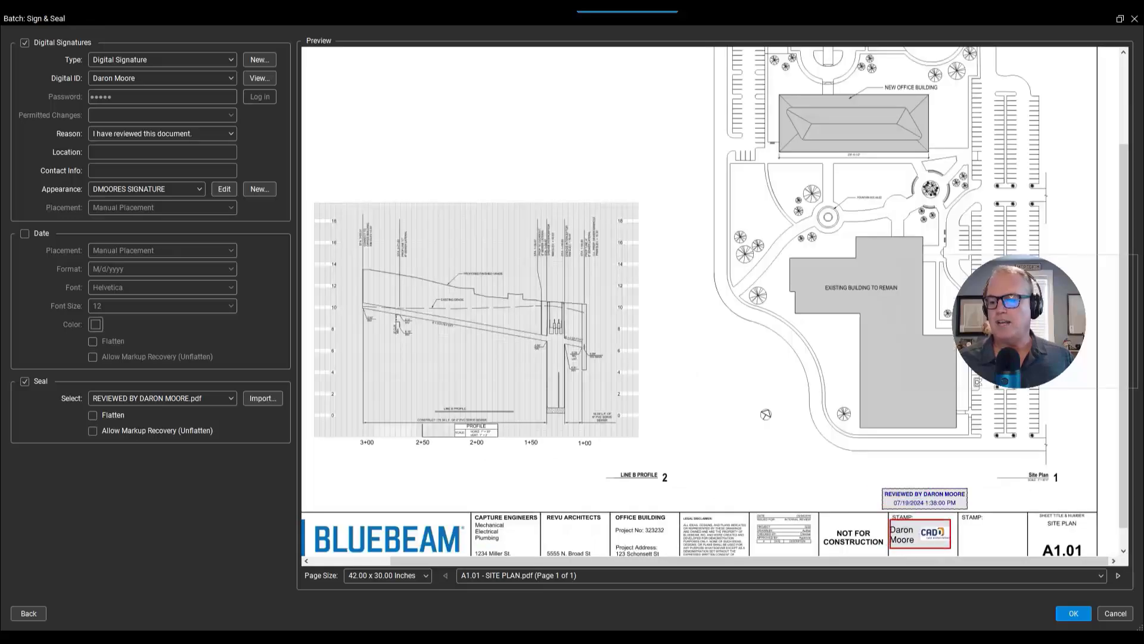
scroll(921, 530, up, 1)
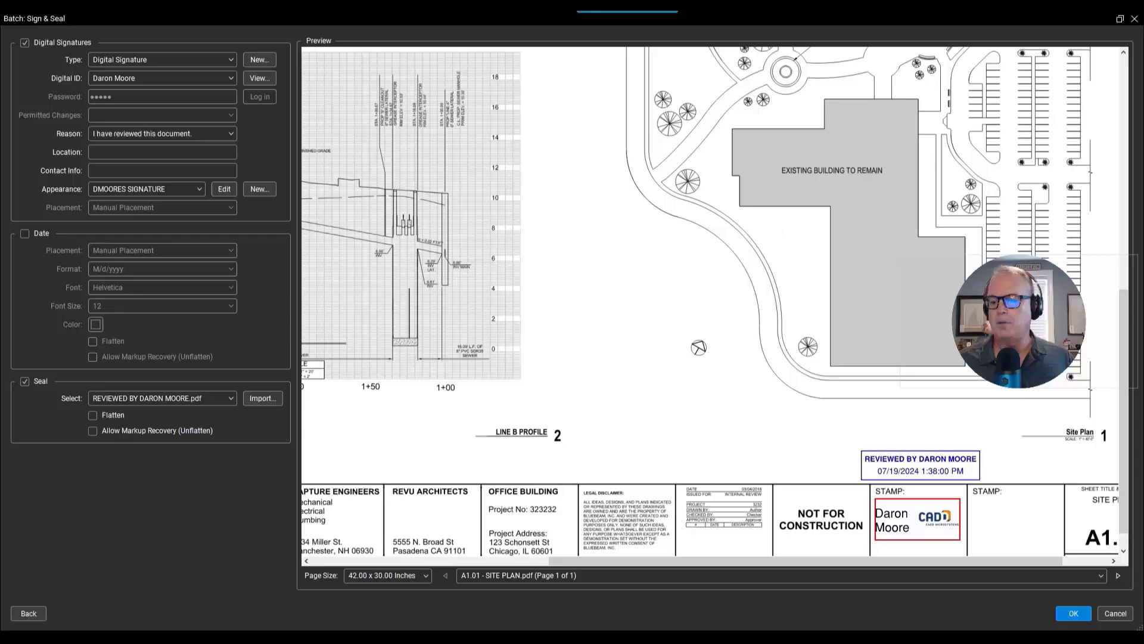
scroll(937, 504, up, 2)
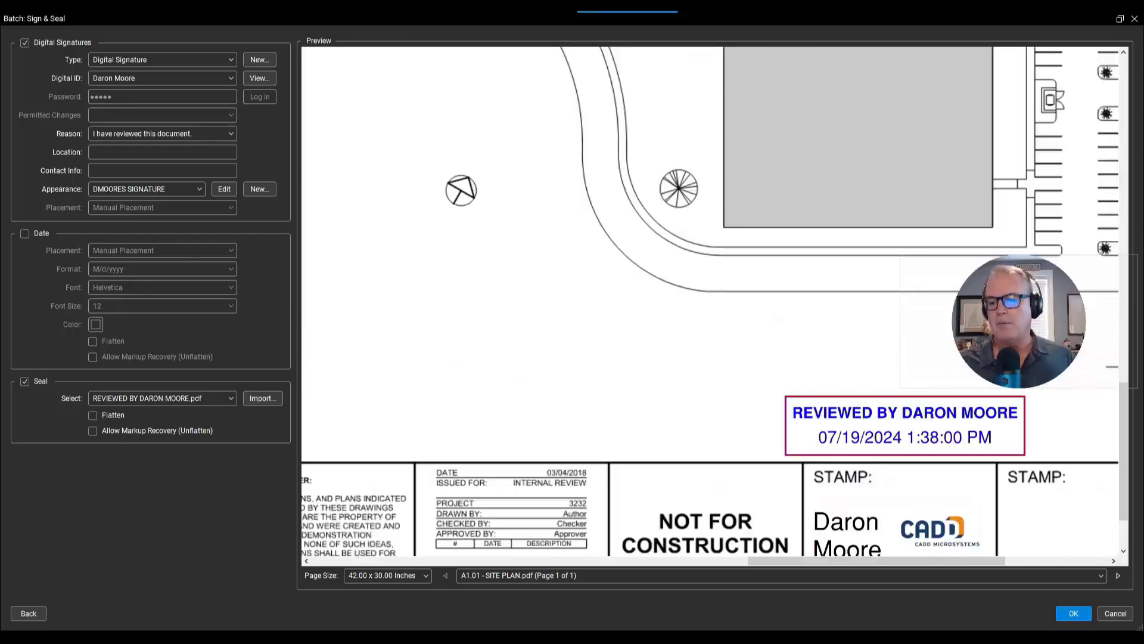
scroll(835, 471, down, 2)
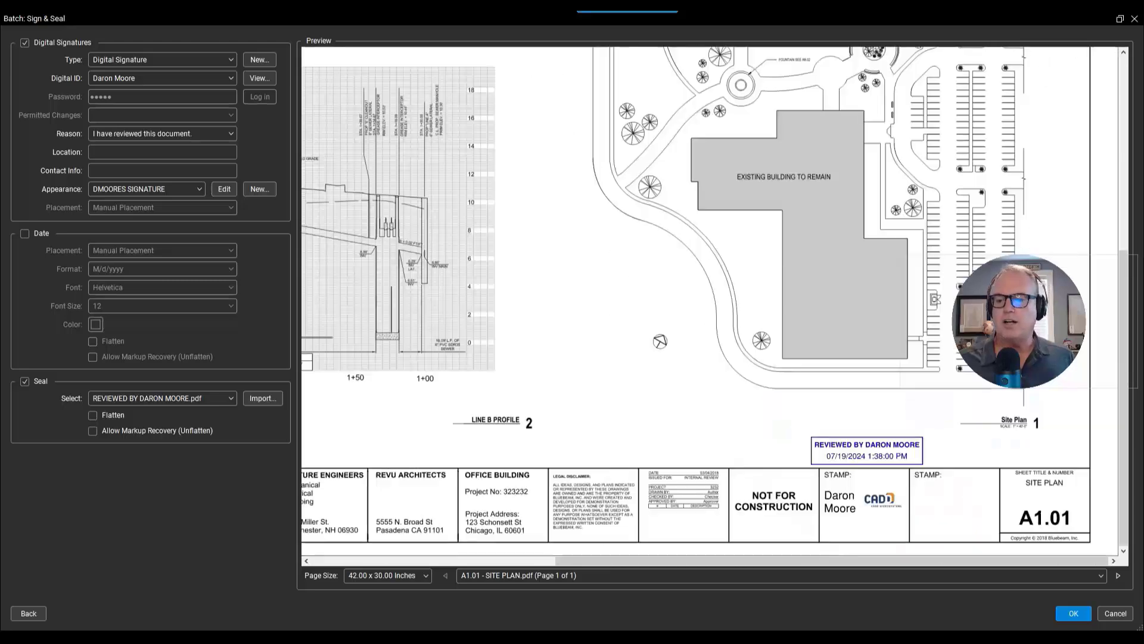
scroll(1102, 542, down, 1)
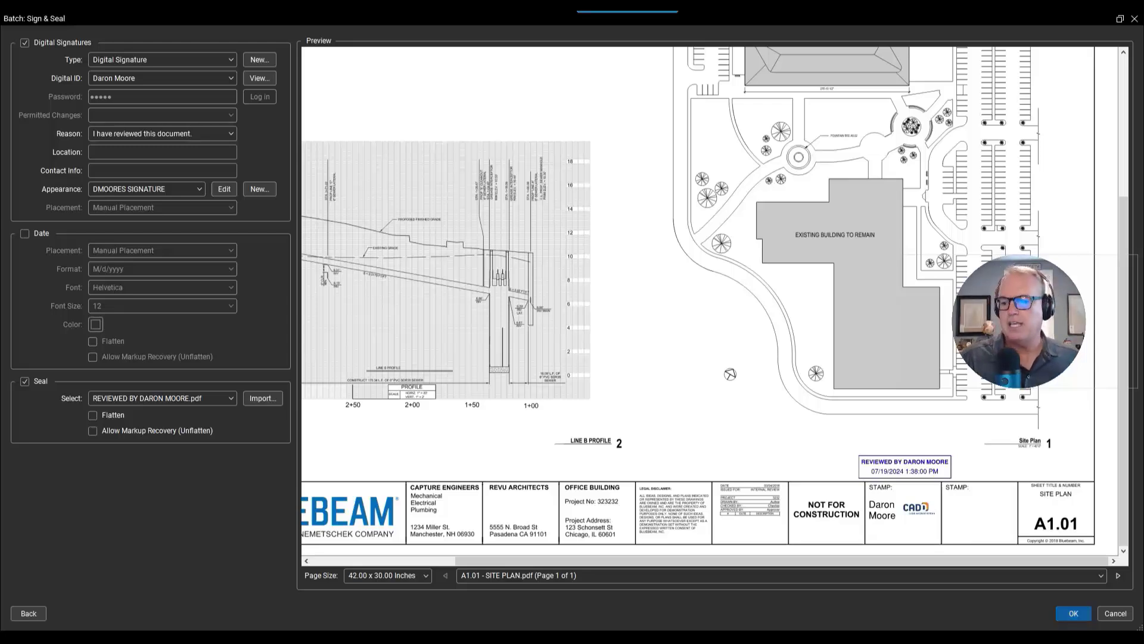
Run the batch sign and seal on all 15 PDFs and confirm saving the changed files
click(1073, 613)
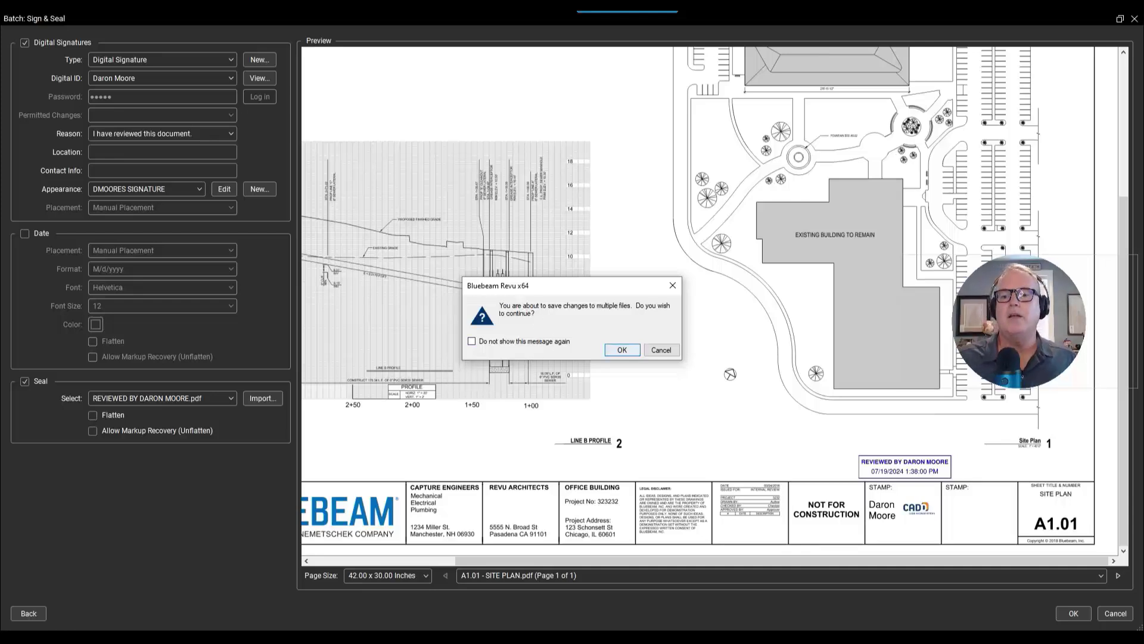
key(Return)
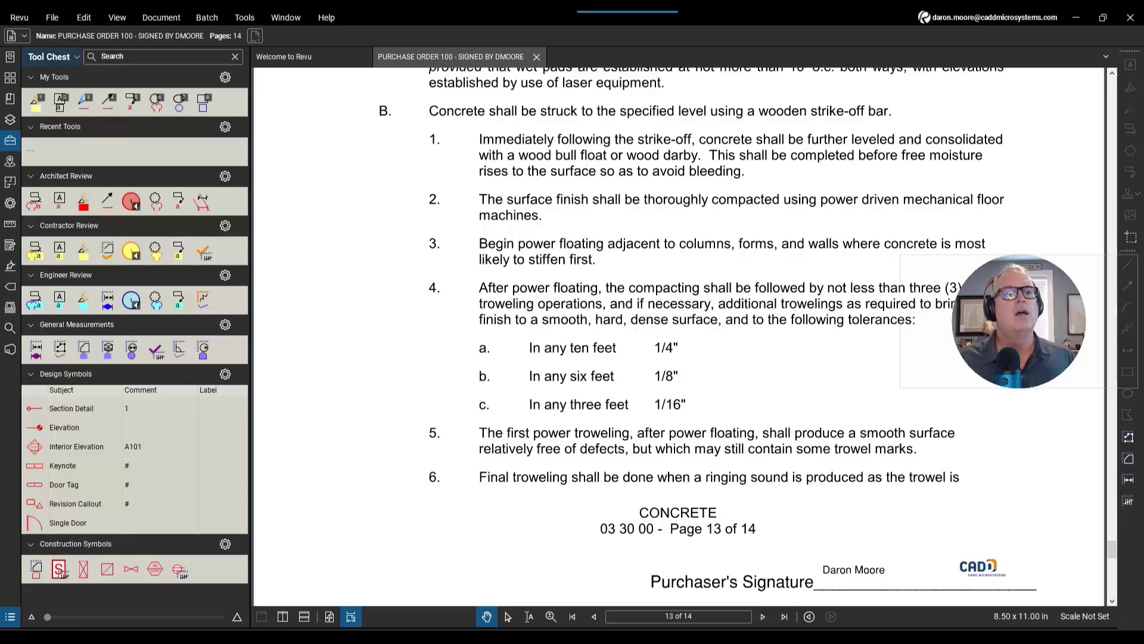
Open all signed PDFs from the Inbox folder and zoom into the S2.02 title block seal
click(52, 17)
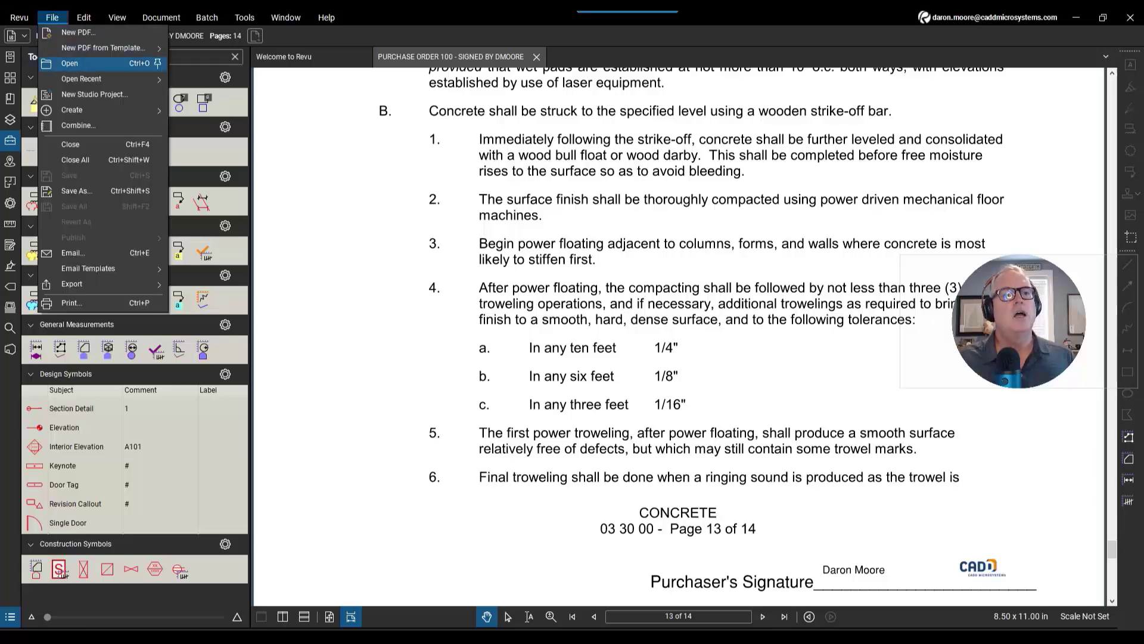
click(70, 63)
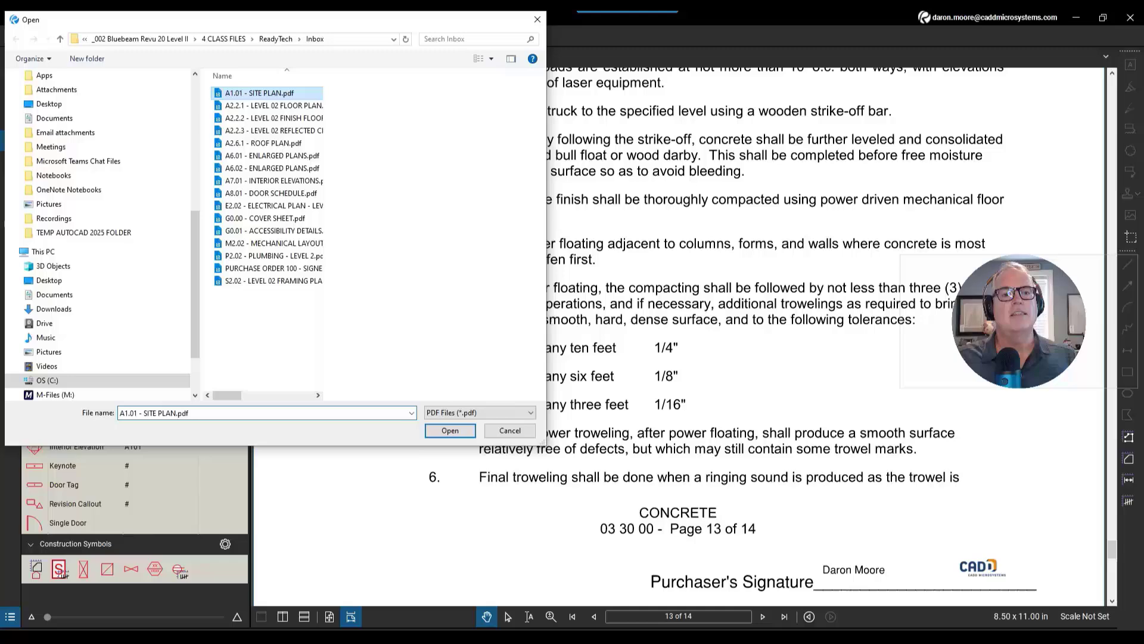
key(shift+End)
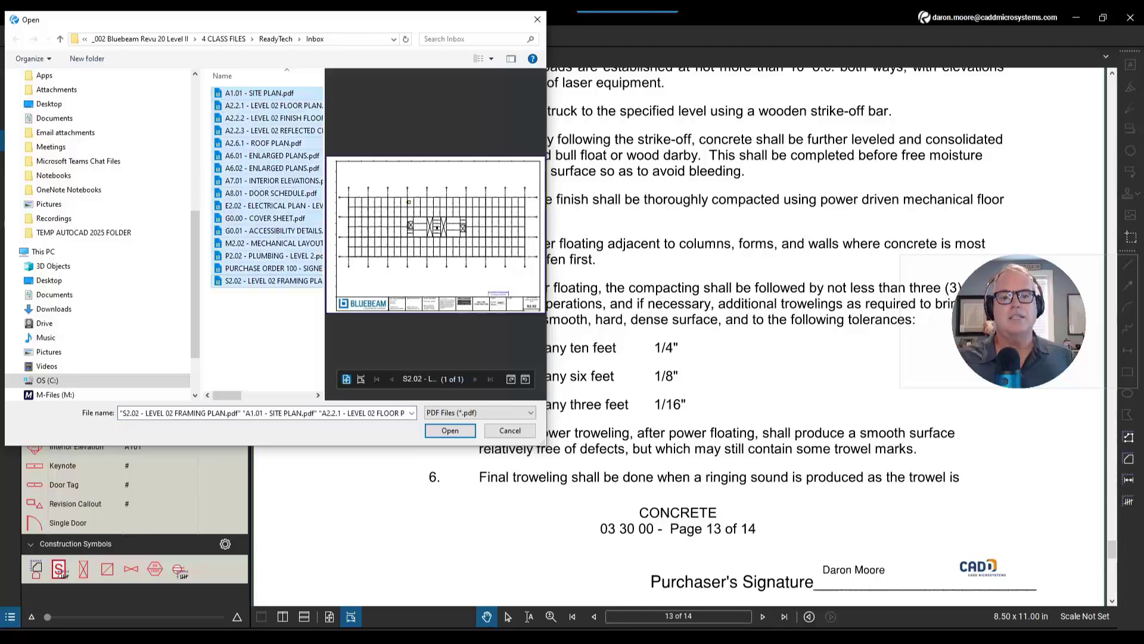
key(Return)
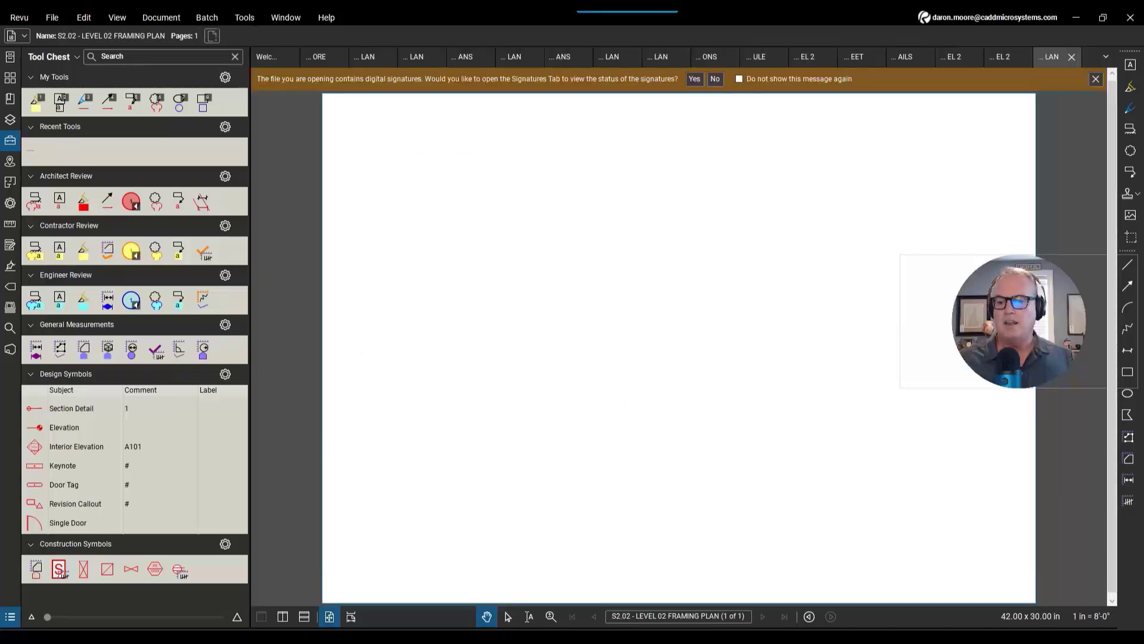
scroll(655, 345, up, 5)
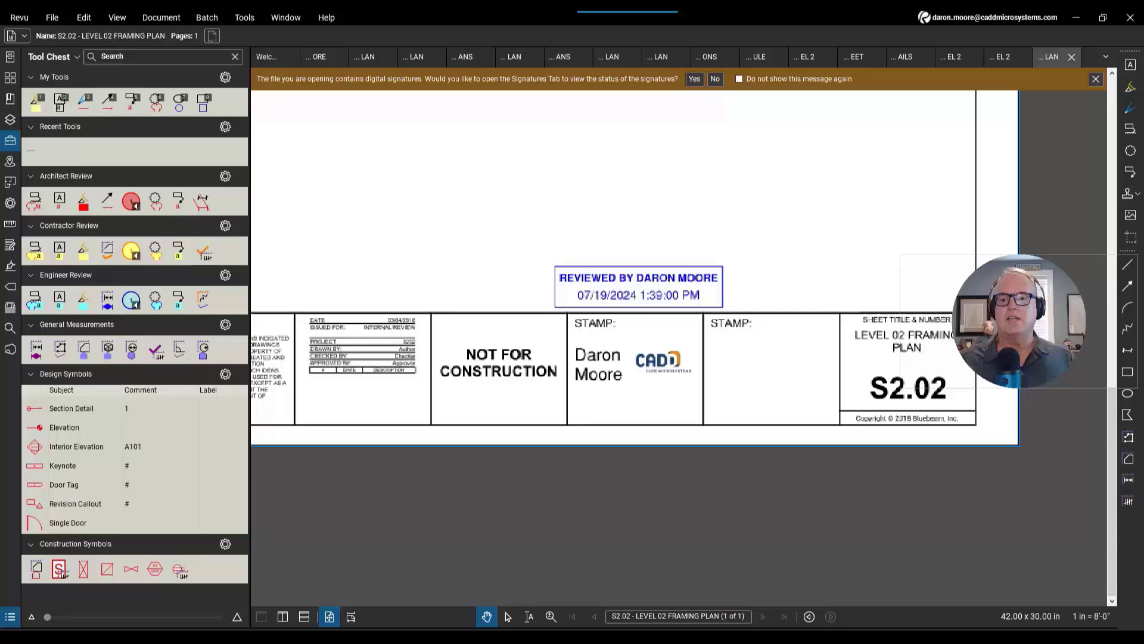
scroll(678, 391, up, 3)
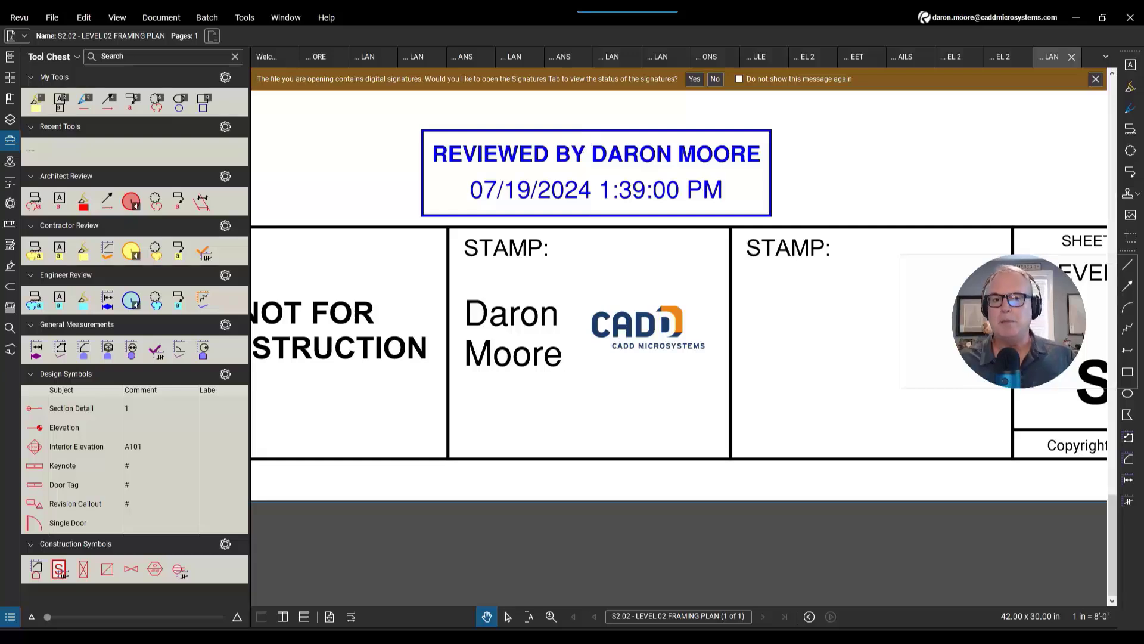
Show the Batch menu with the Link submenu's New and Open options
click(206, 18)
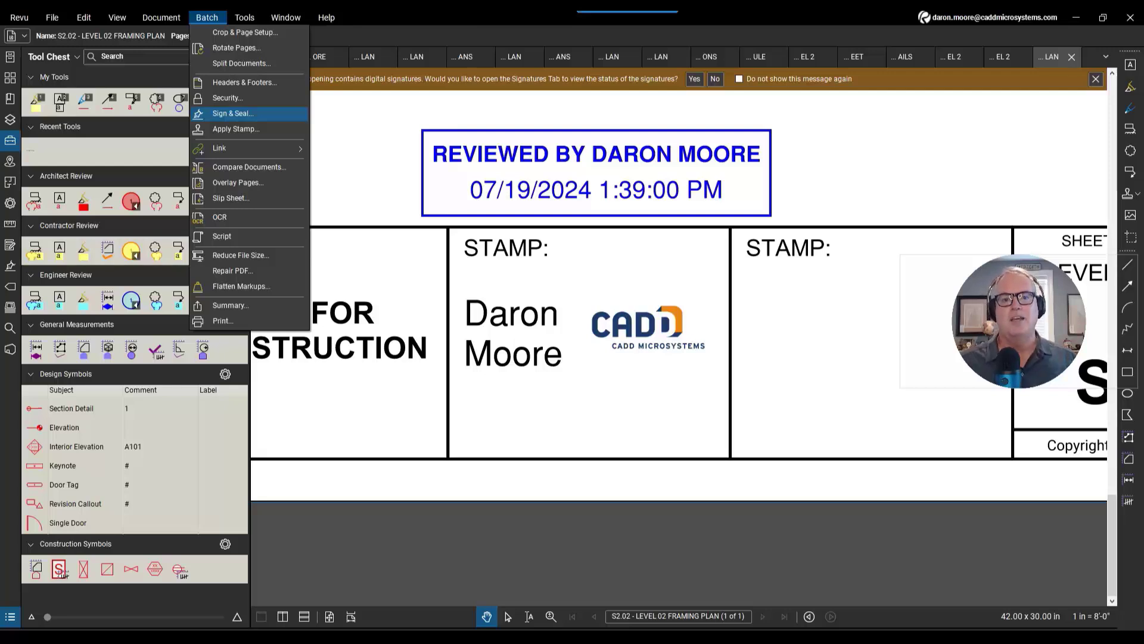
mouse_move(238, 148)
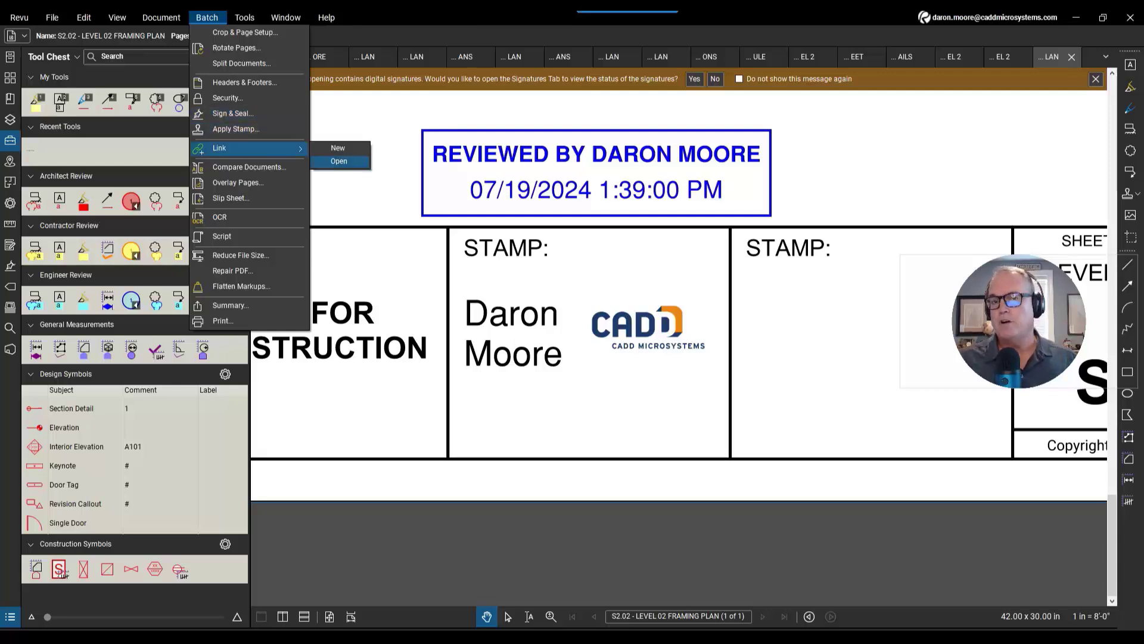